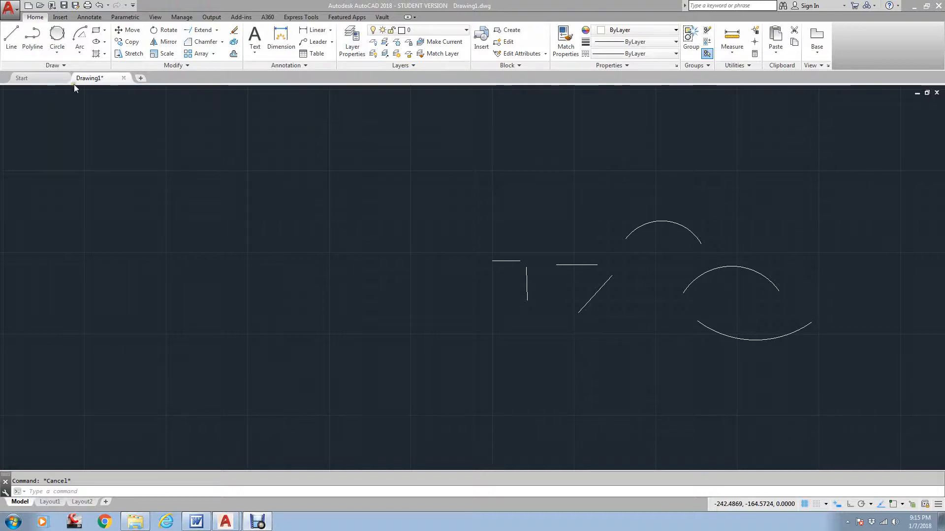
click(79, 52)
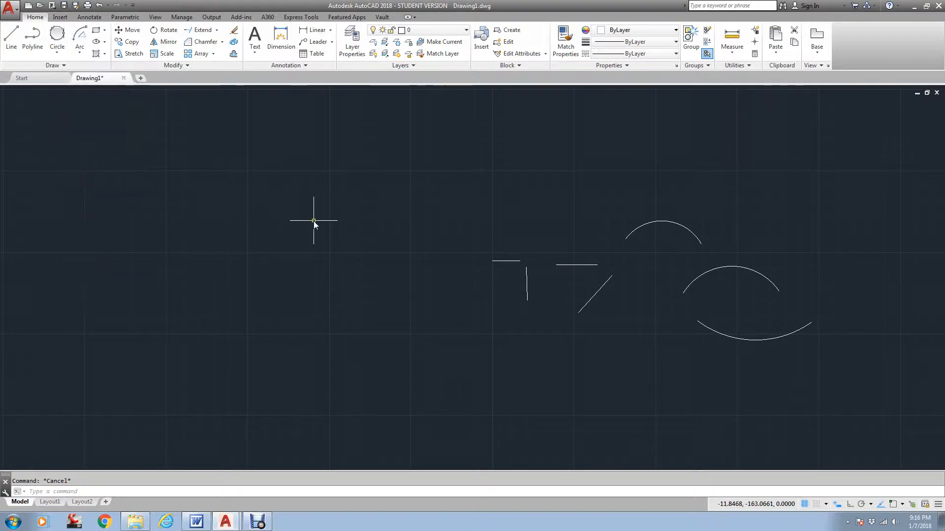
Start a multiline text note in the empty area beside the existing lines, with the lines "start", "end" and "angle"
text(mte)
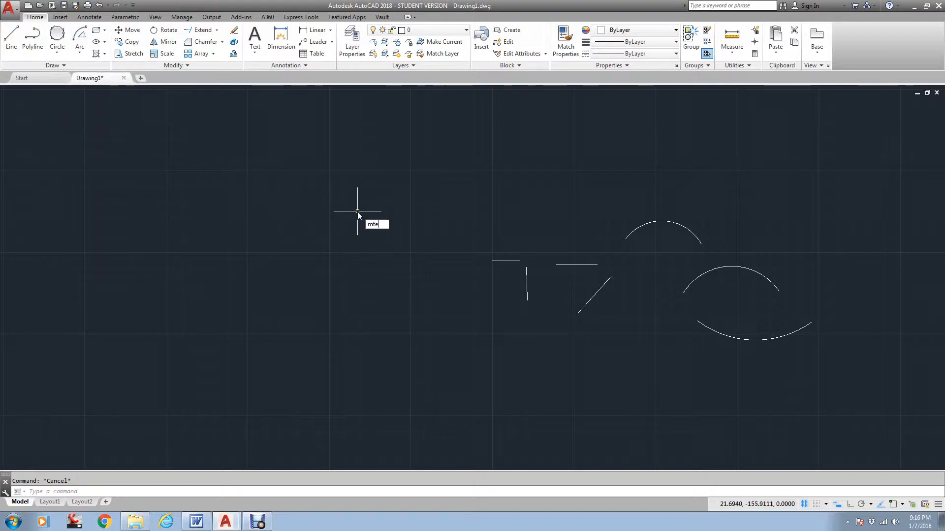
key(Return)
click(361, 214)
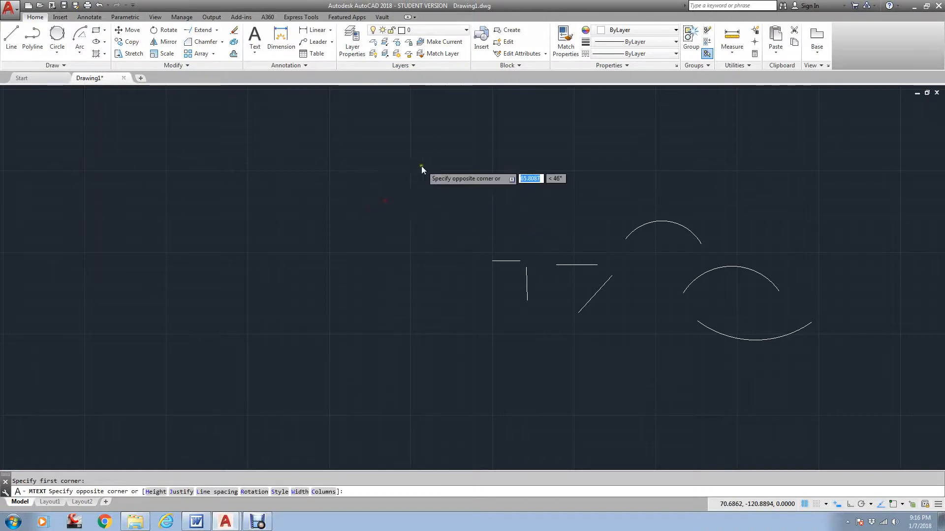
click(421, 166)
text(st)
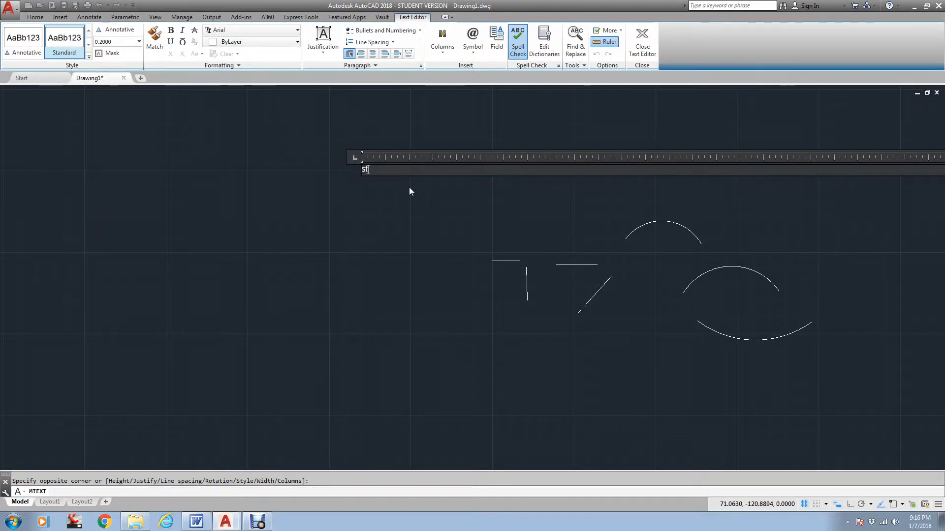
text(art)
key(Return)
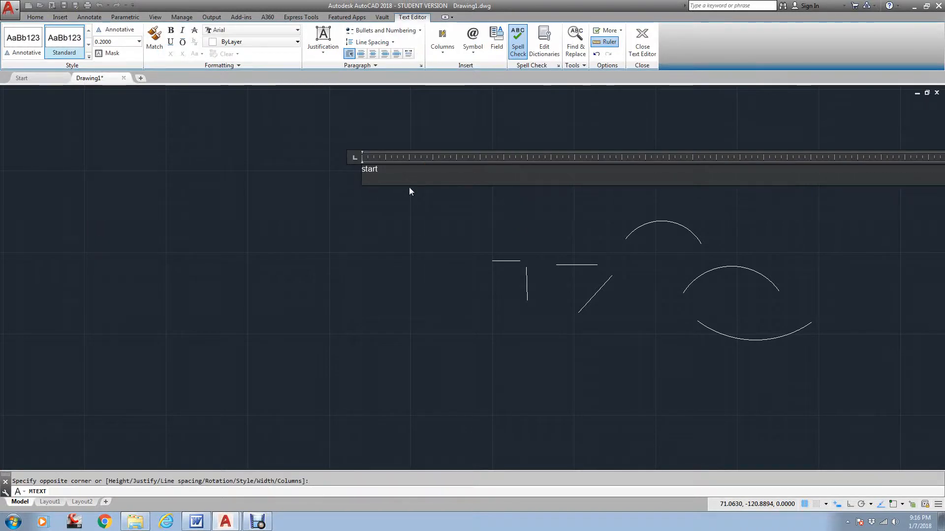
text(end)
key(Return)
text(a)
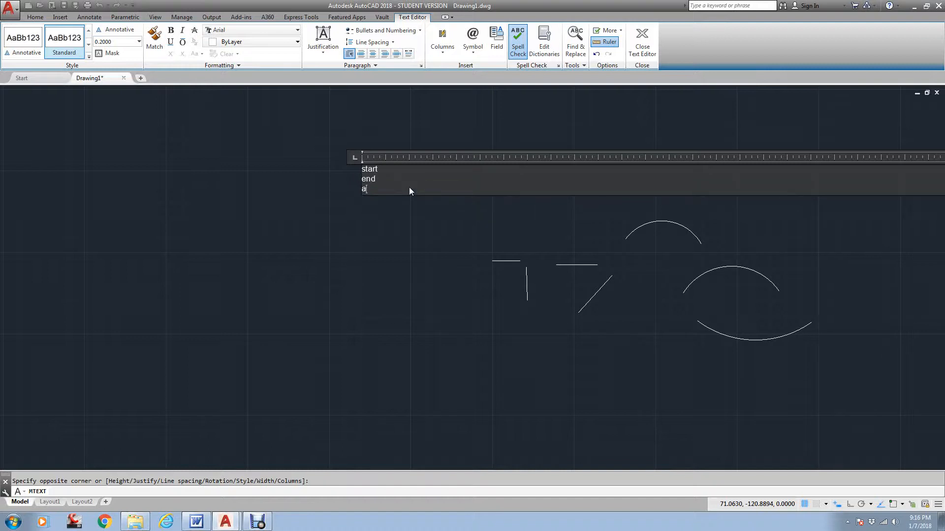
text(ngle)
key(Return)
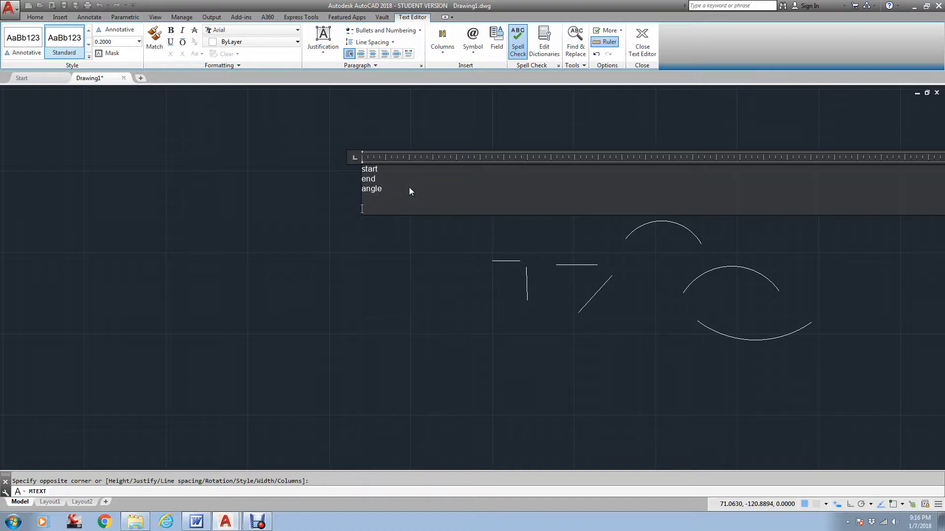
Add a second group after a blank line, reading "center", "end" and "angle", and finish the text note
key(Return)
text(center)
key(Return)
text(end)
key(Return)
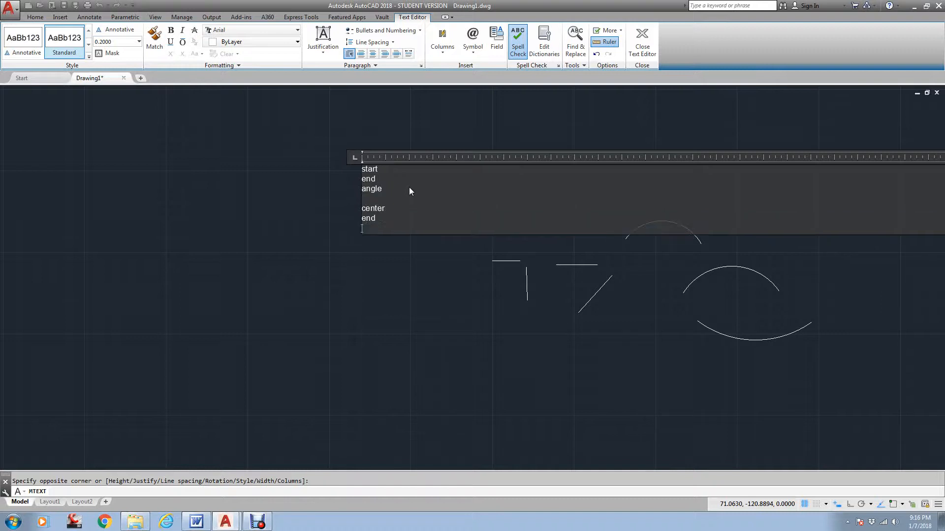
text(angle)
click(344, 241)
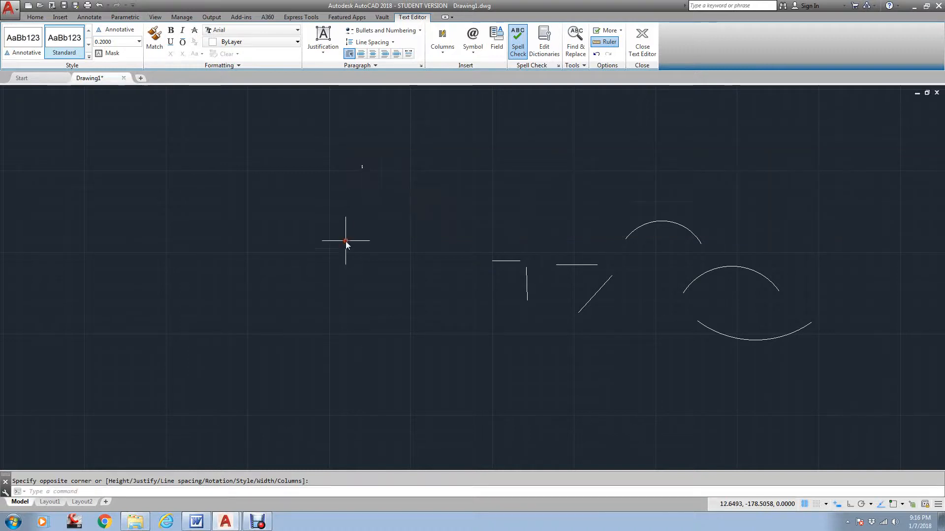
scroll(357, 151, up, 8)
scroll(443, 355, up, 5)
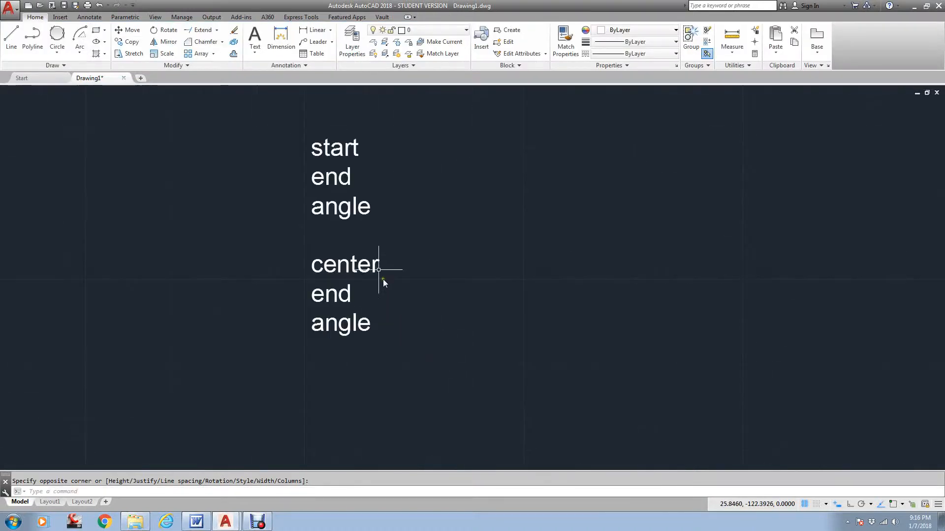
Replace the word "end" with "start" in the second group of the text note
click(82, 53)
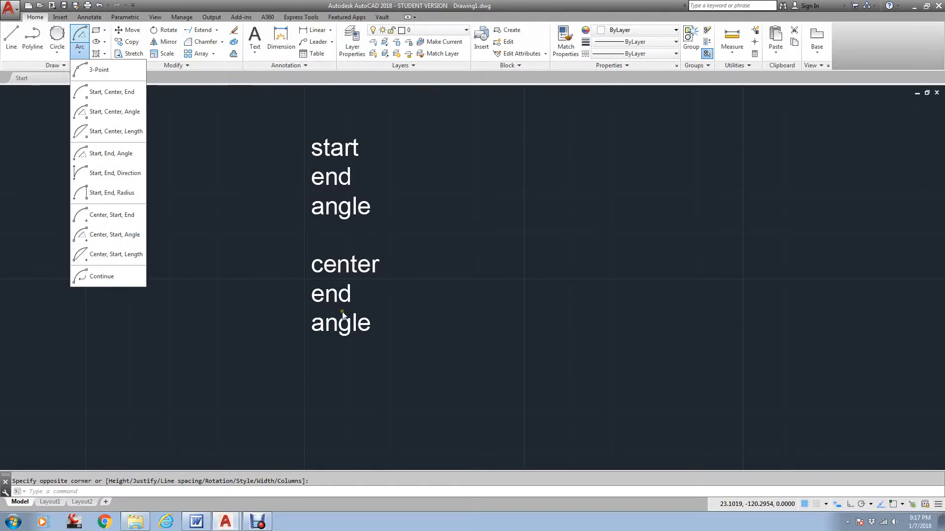
double_click(318, 297)
double_click(319, 297)
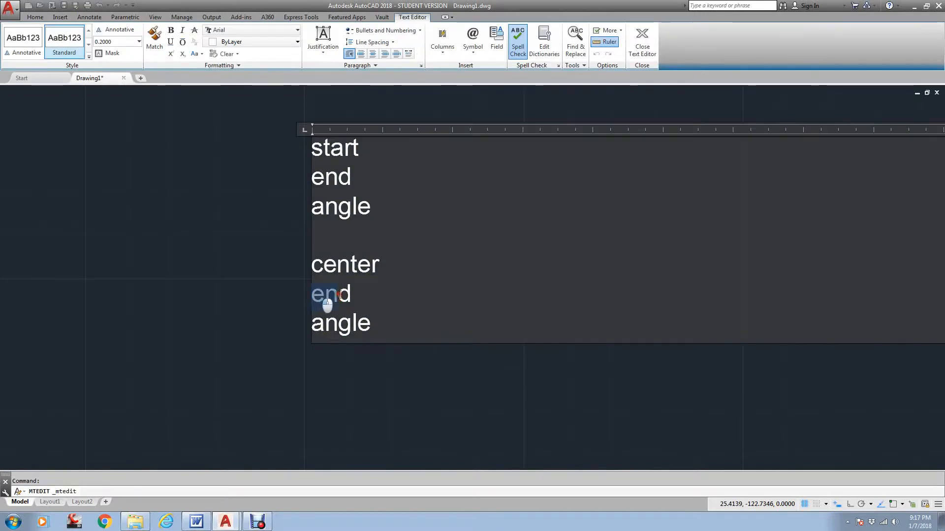
text(start)
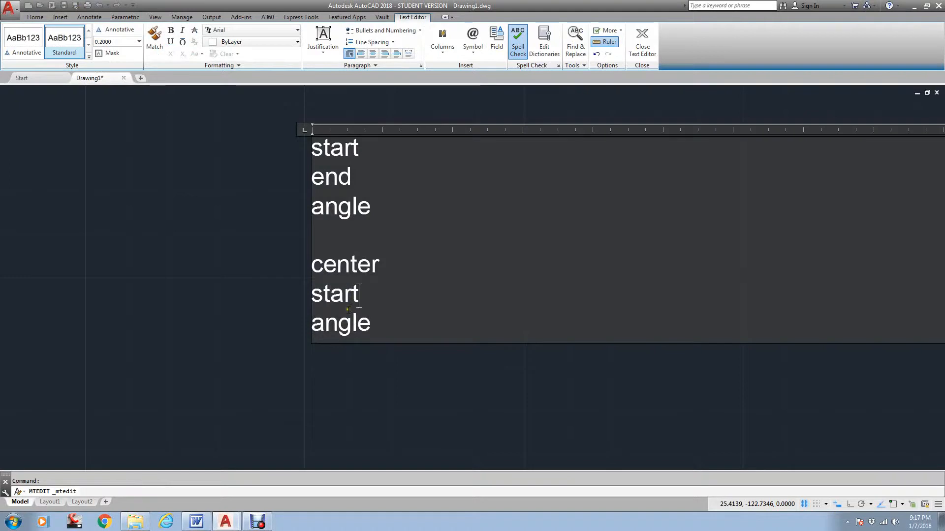
click(250, 281)
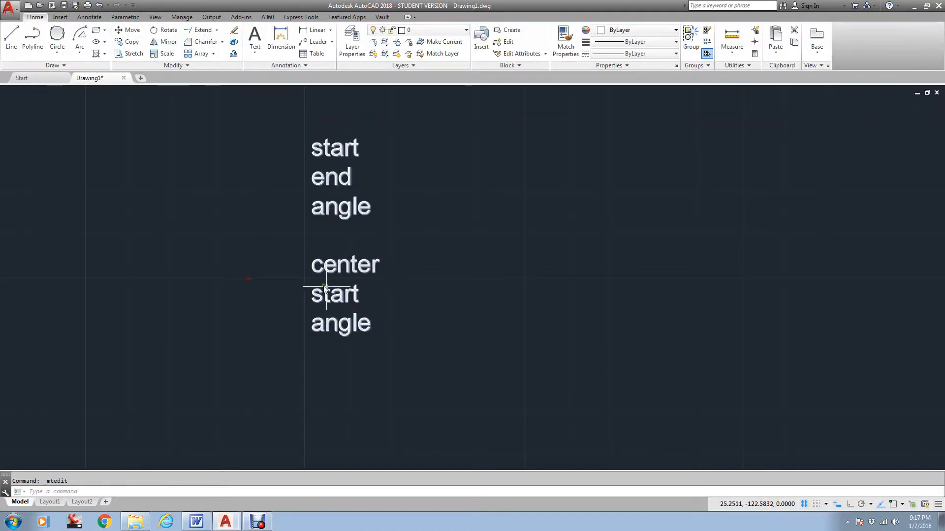
Draw a 3-Point arc bulging upward to the lower right of the text note
scroll(333, 285, down, 5)
scroll(333, 279, up, 3)
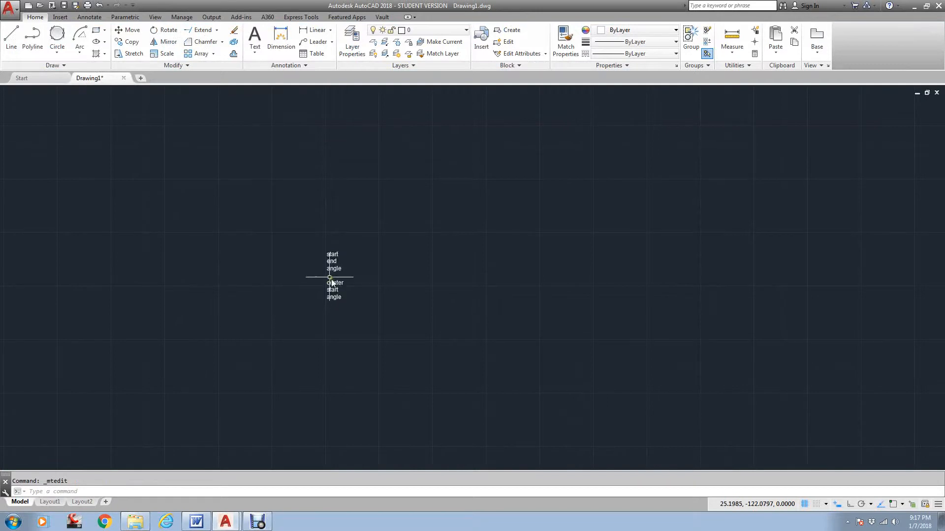
click(79, 49)
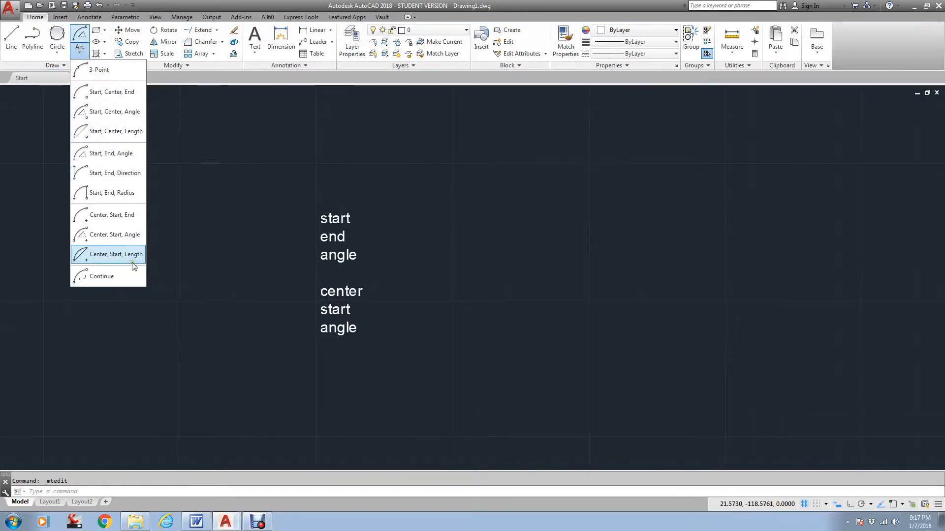
click(105, 78)
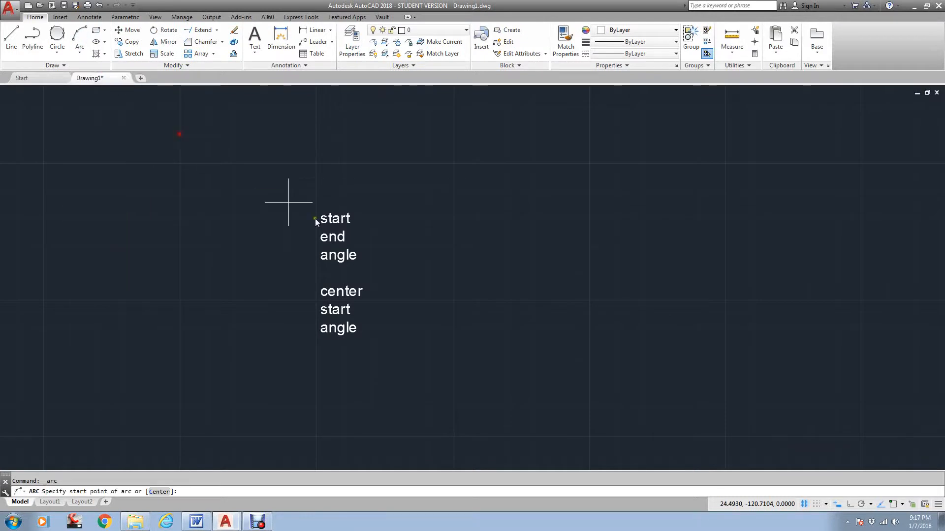
scroll(457, 253, down, 6)
click(490, 314)
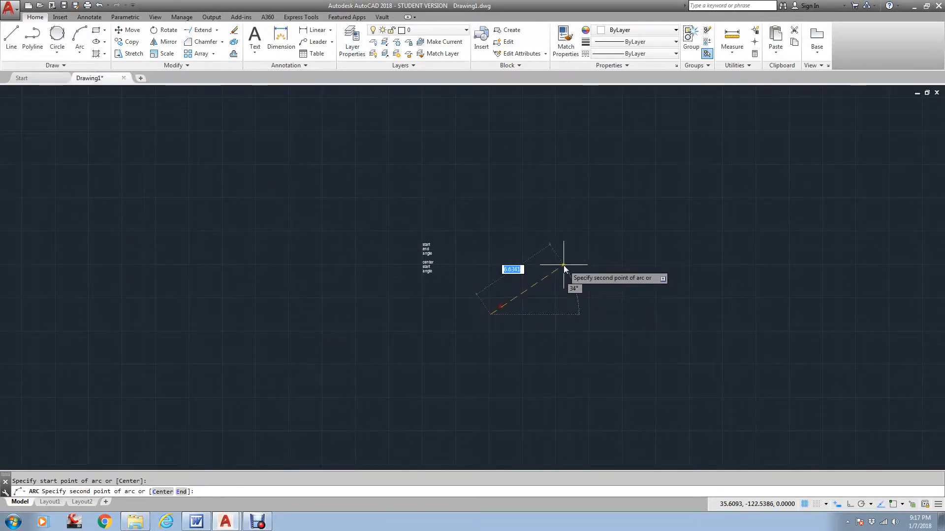
click(563, 263)
click(710, 305)
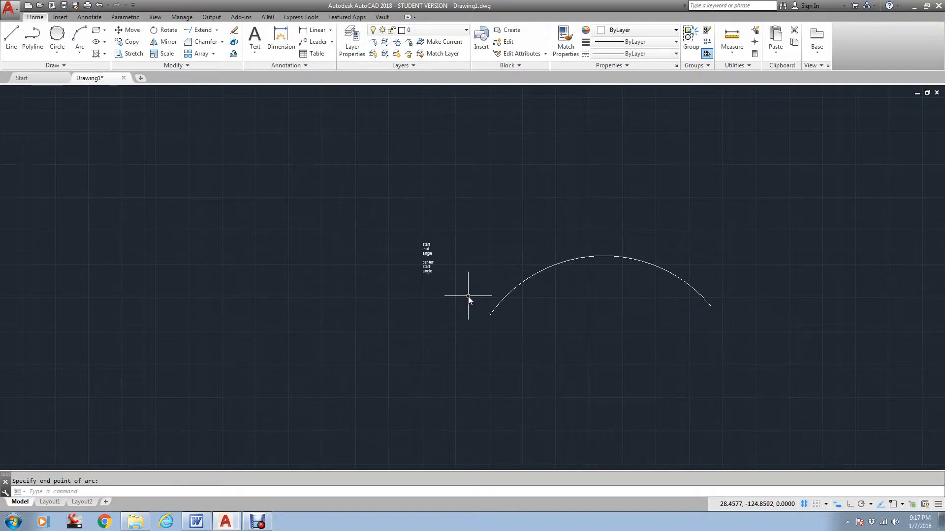
Draw a Center, Start, End arc curving down from the left of the text note, with its center above the note
click(80, 51)
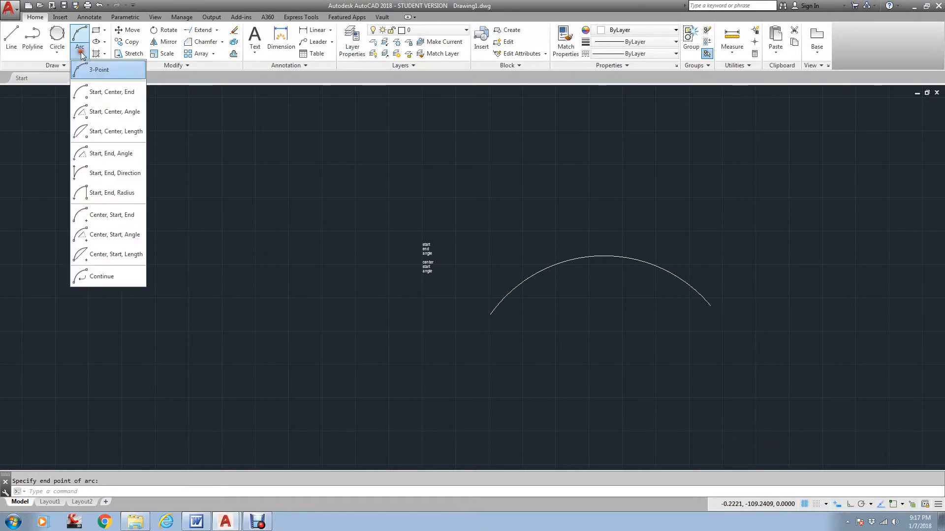
click(121, 215)
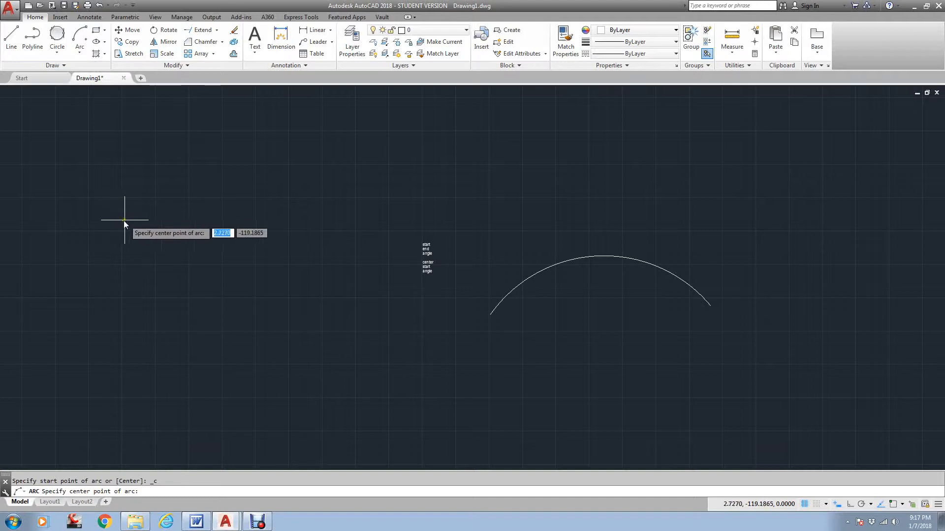
click(386, 219)
click(281, 220)
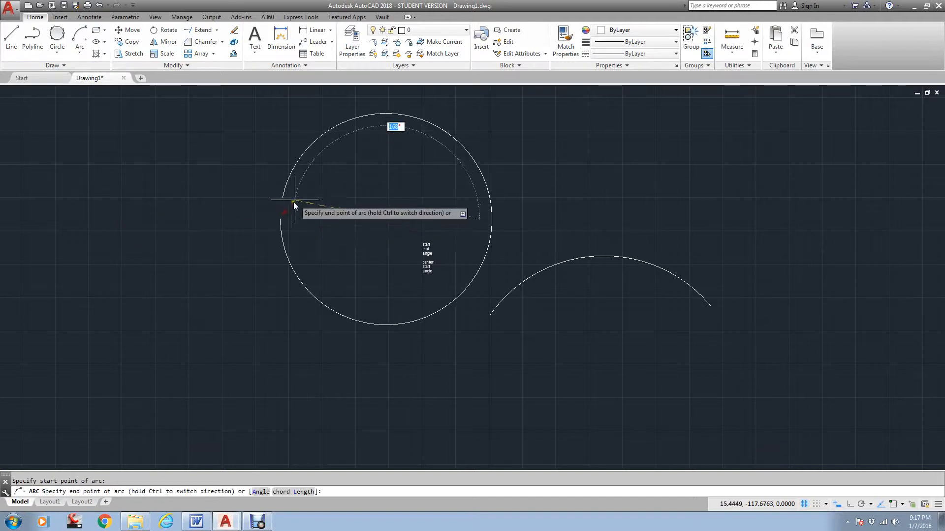
click(381, 254)
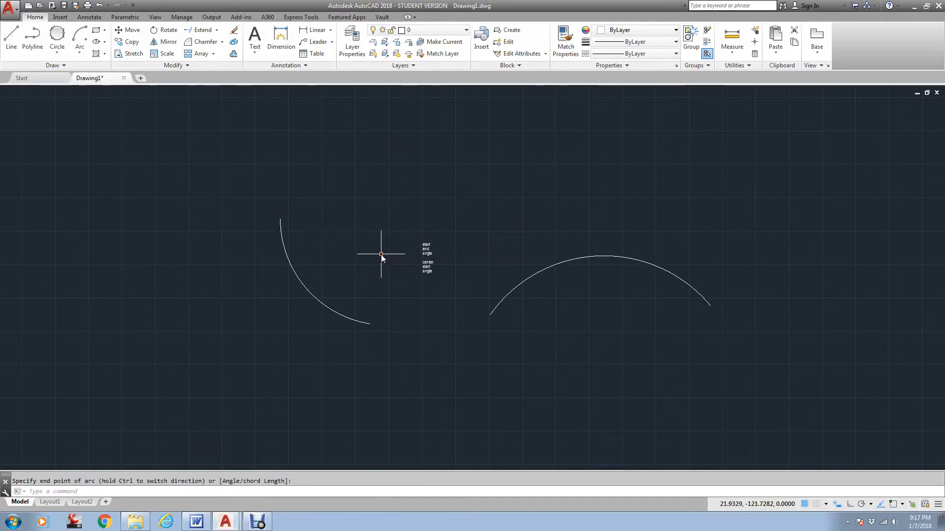
Repeat the Arc command and draw a shallow three-point arc bulging upward above the text note
key(Return)
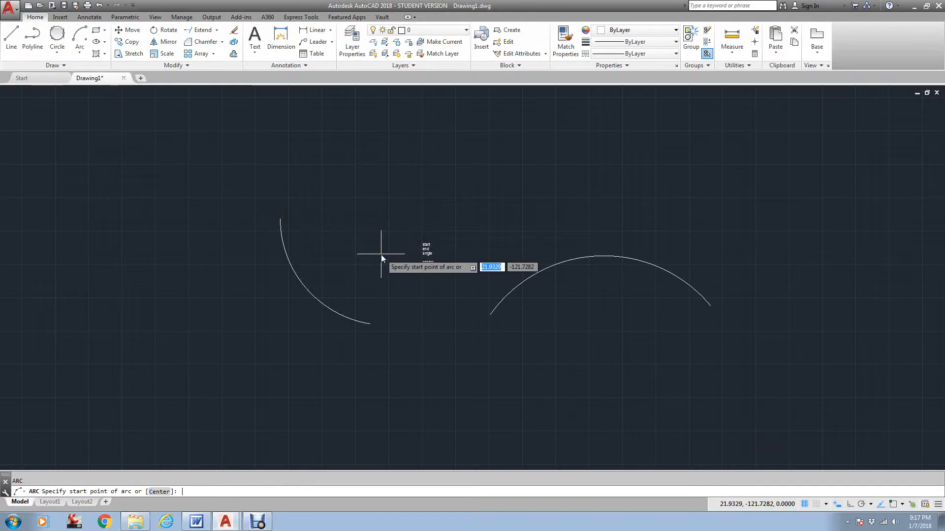
click(393, 180)
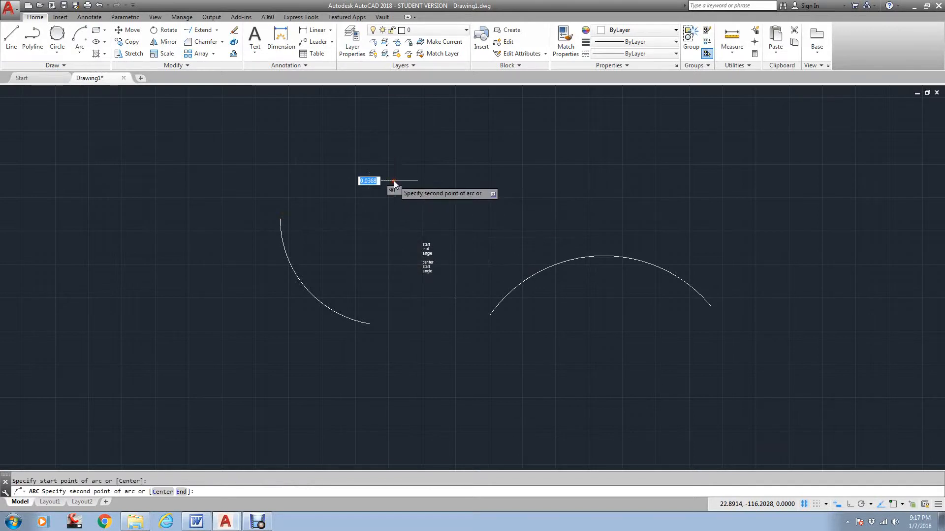
click(545, 179)
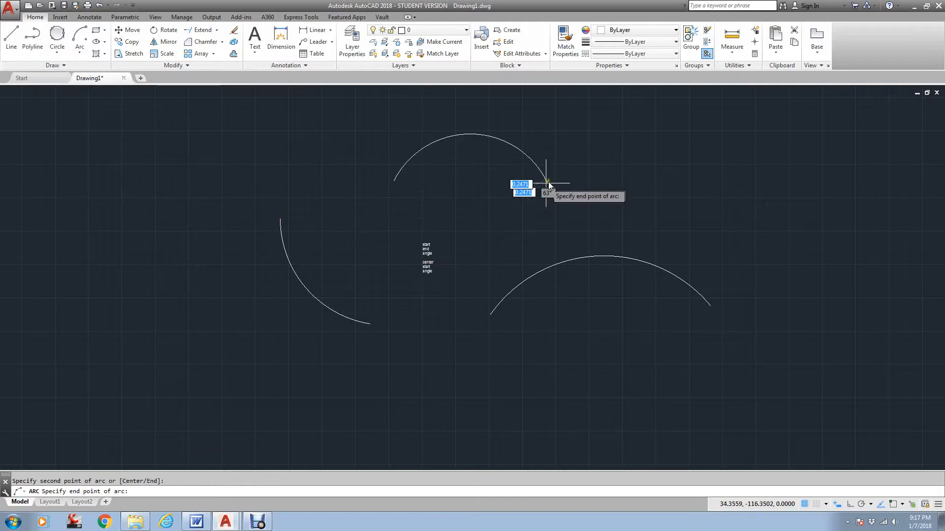
click(555, 186)
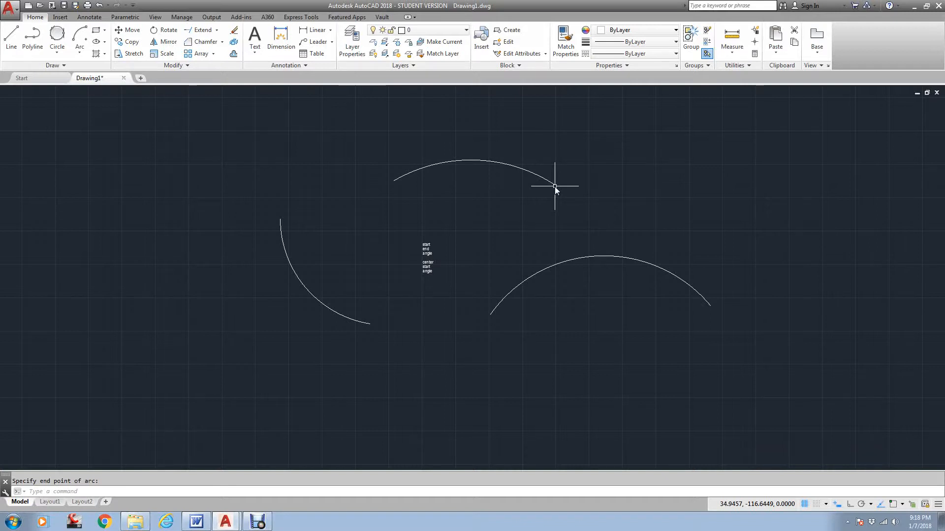
scroll(409, 193, down, 4)
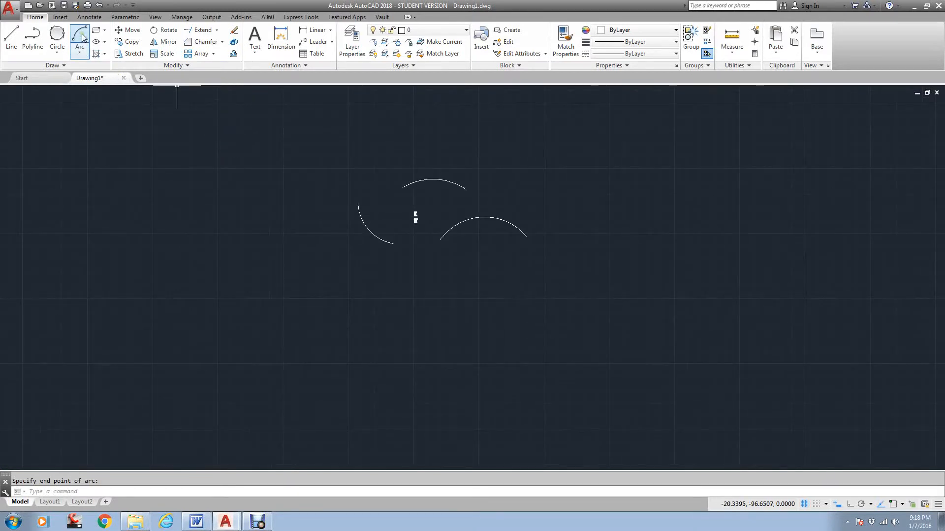
click(80, 52)
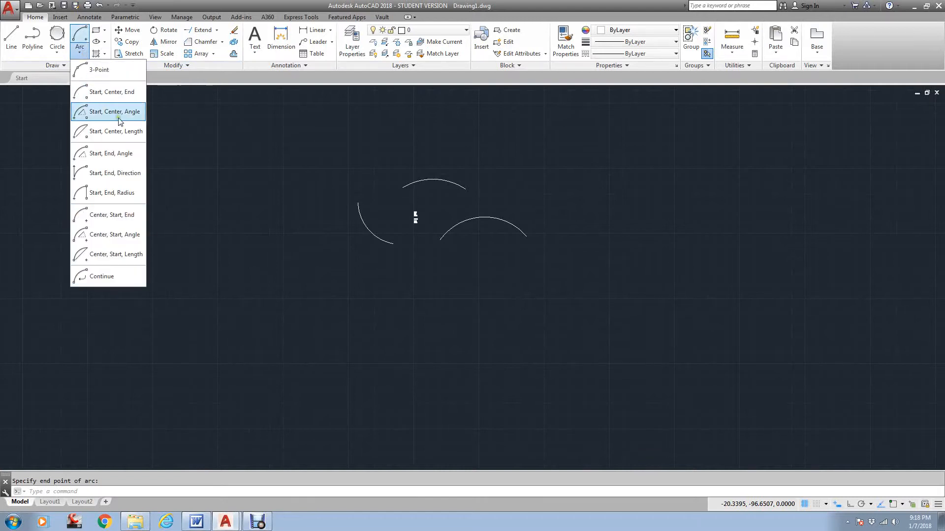
click(120, 153)
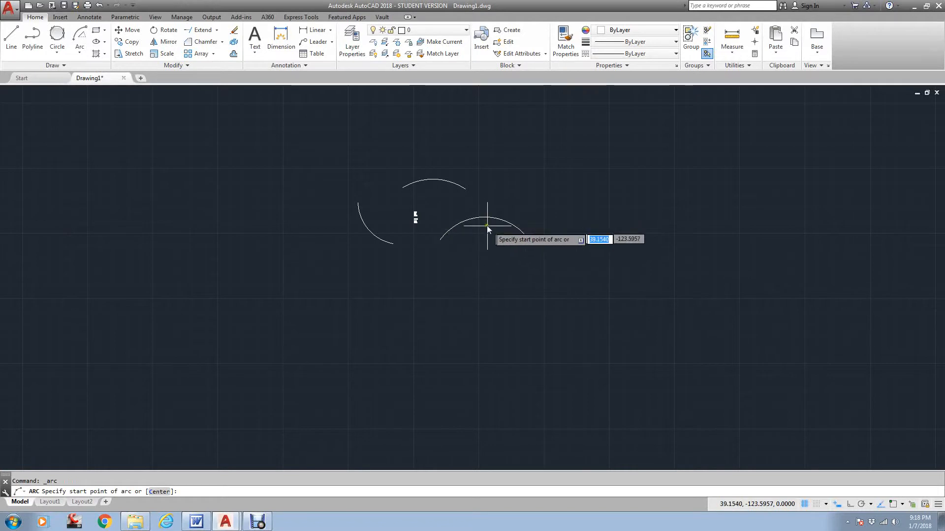
click(628, 265)
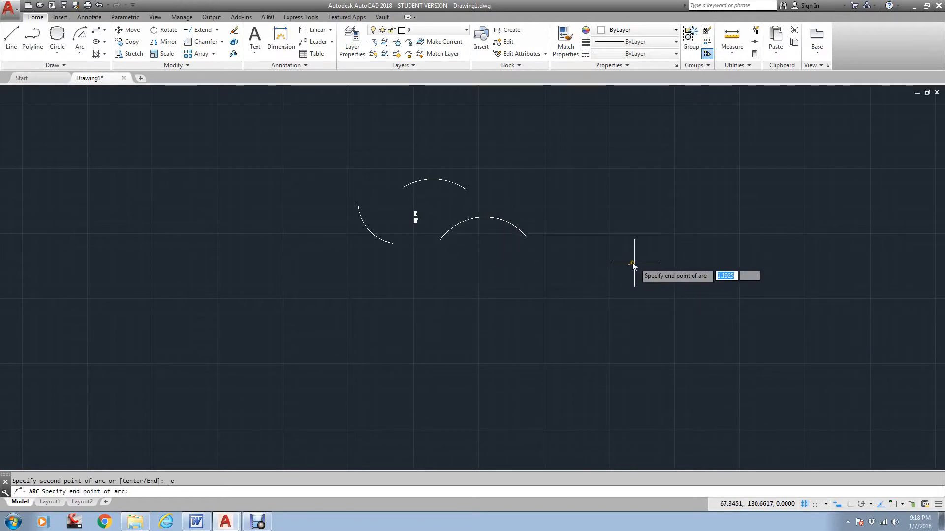
click(737, 262)
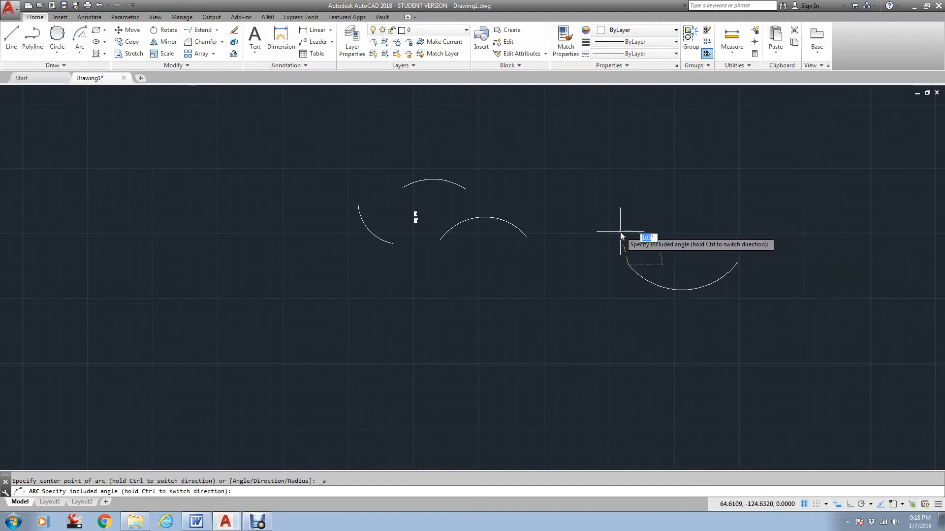
key(Escape)
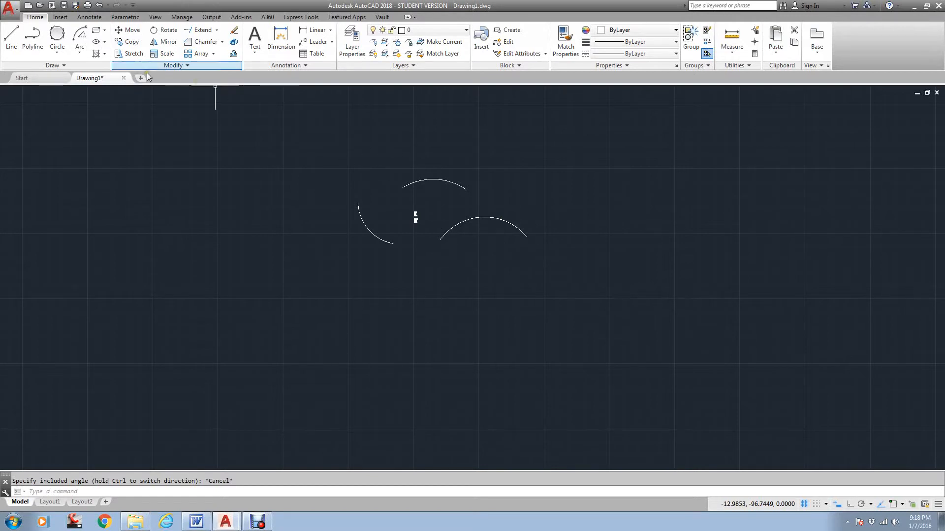
click(83, 40)
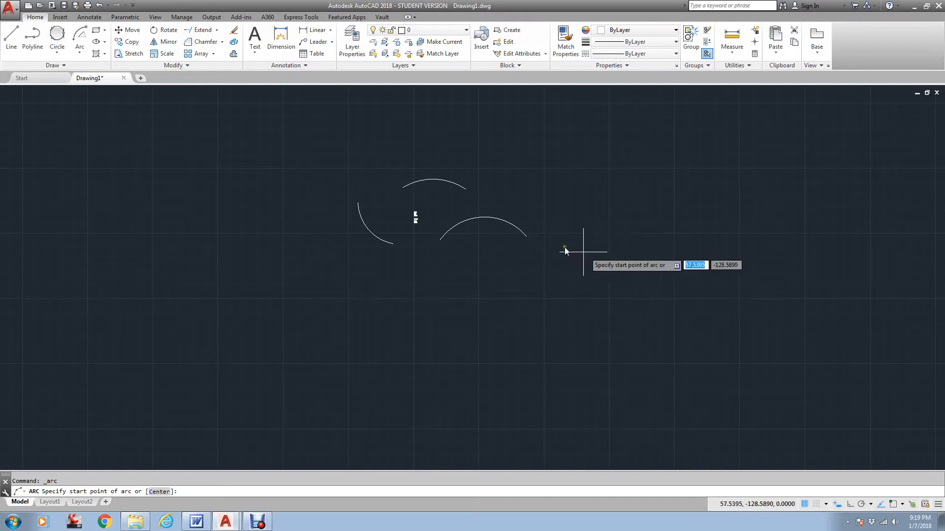
click(612, 244)
click(723, 246)
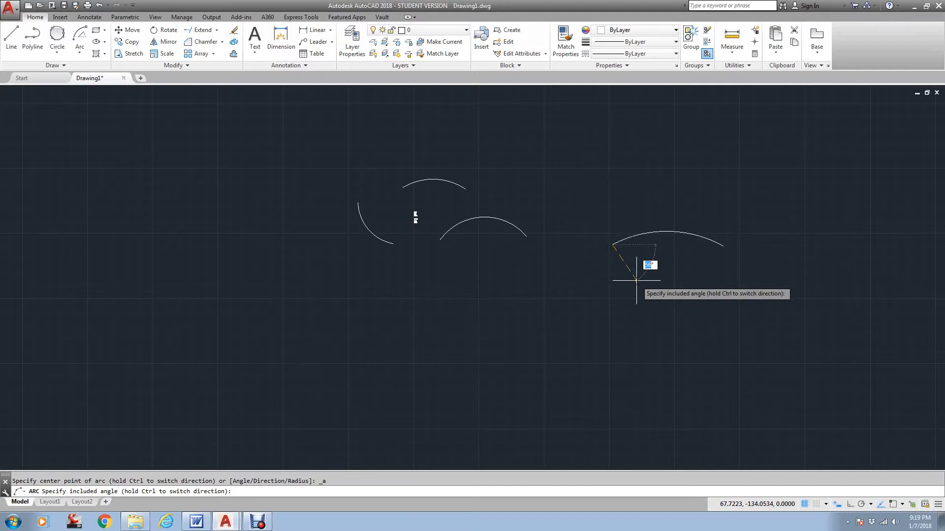
key(Escape)
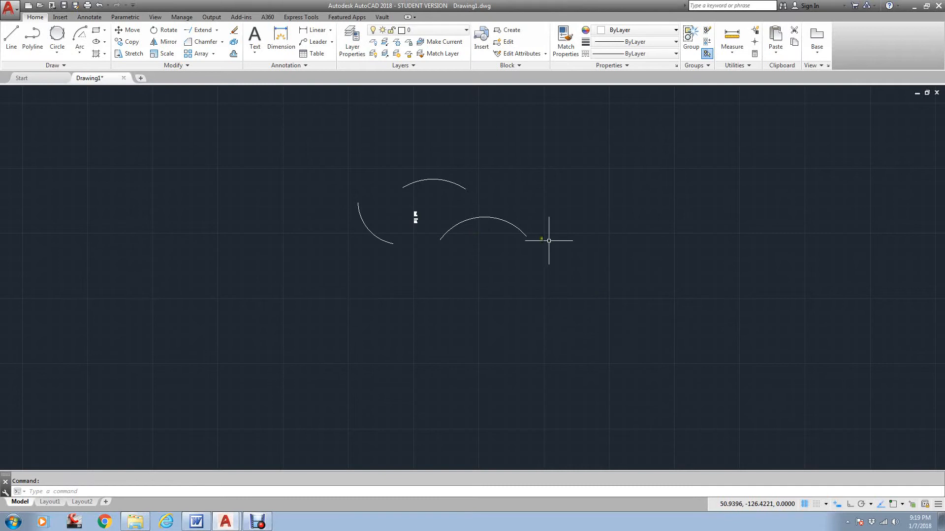
Draw a Start, End, Angle arc bulging downward, to the lower right of the existing arcs
click(74, 43)
click(586, 286)
click(710, 295)
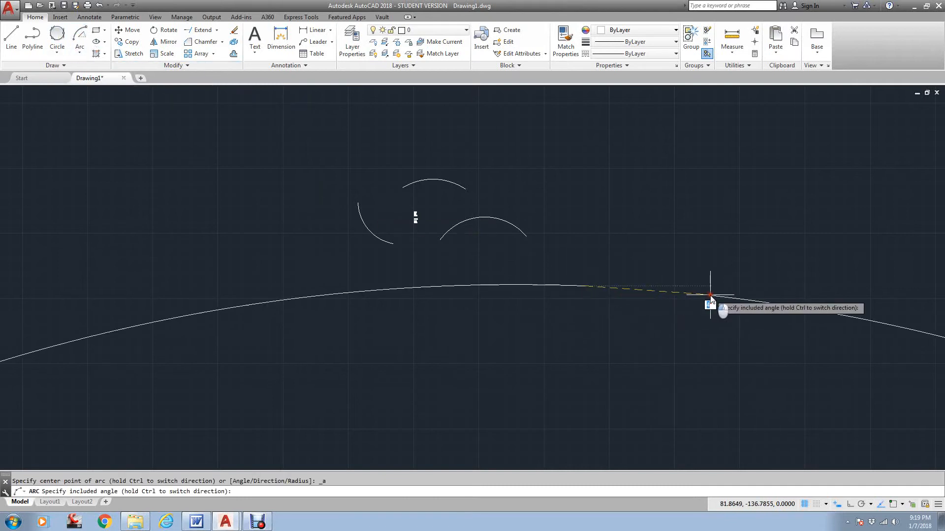
click(591, 249)
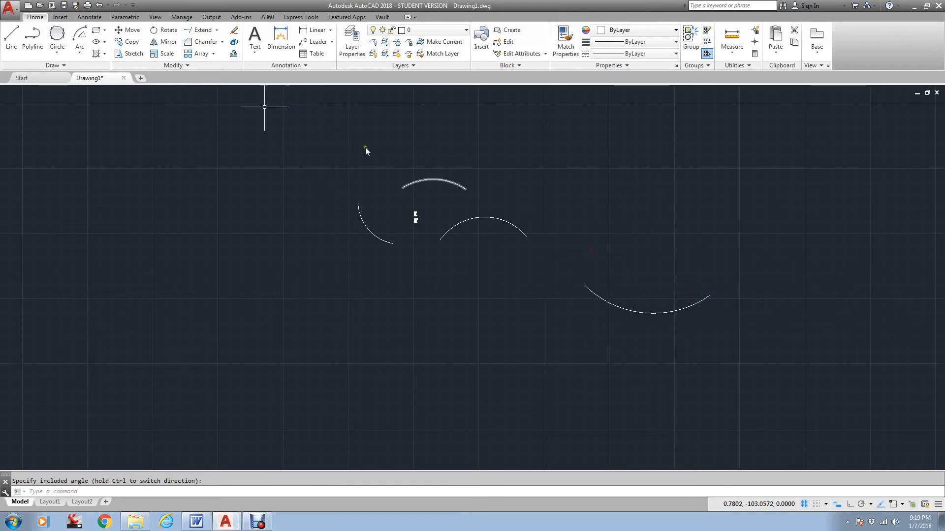
Draw a second Start, End, Angle arc bulging upward, above and to the right of the downward-bulging one, starting from its right end
click(79, 35)
click(792, 268)
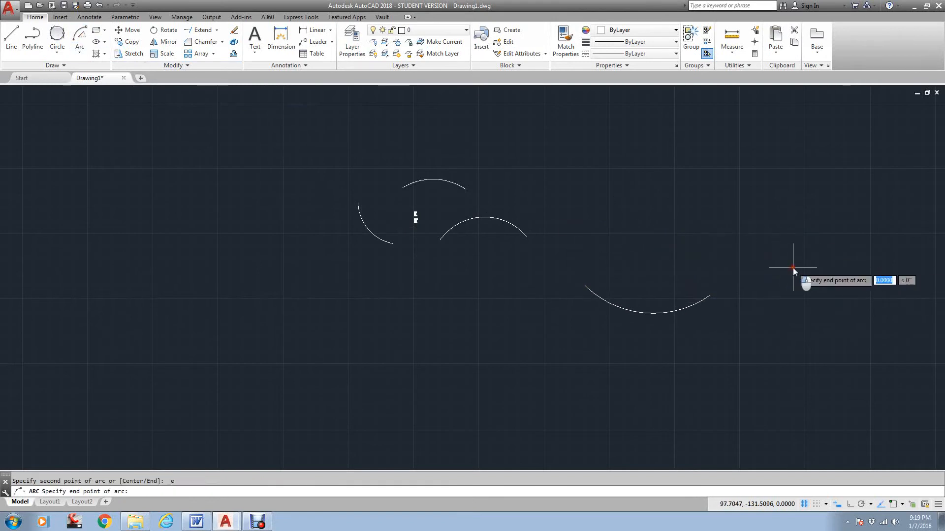
click(645, 258)
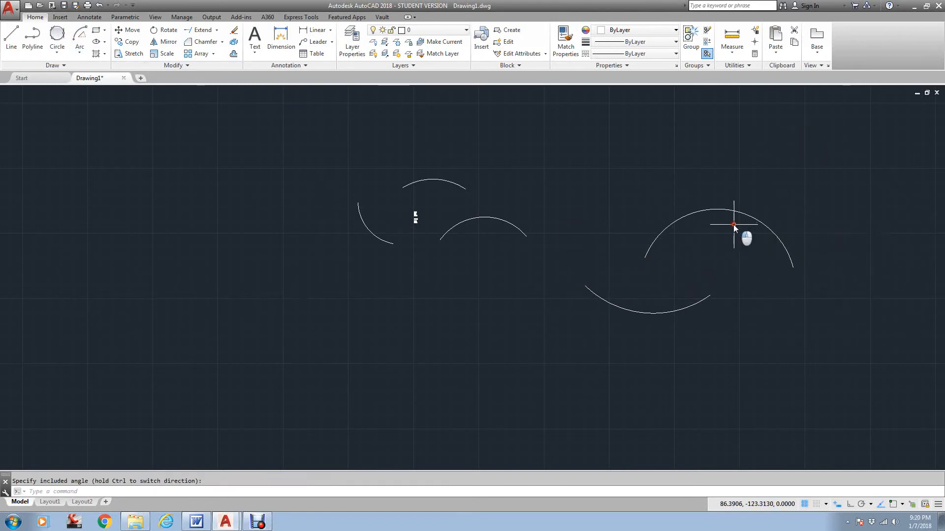
click(734, 227)
click(79, 52)
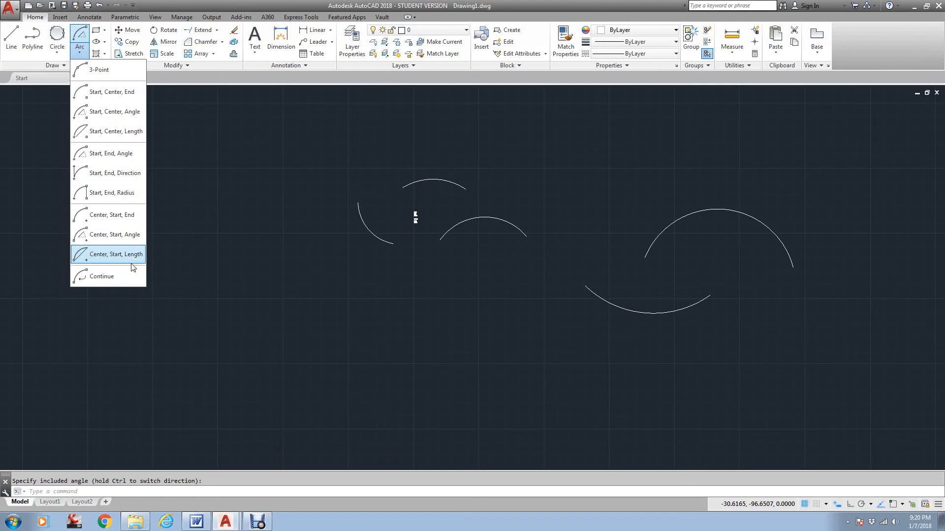
click(271, 237)
key(Escape)
Draw two separate lines below the text note: a gently rising one and a steep descending one to its lower right
text(l)
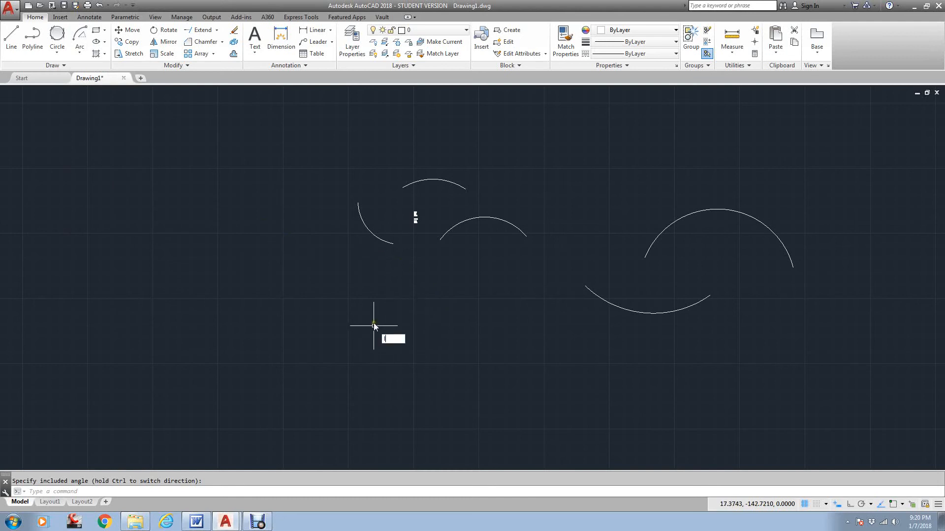
key(Return)
click(361, 317)
click(440, 297)
key(Return)
key(Return)
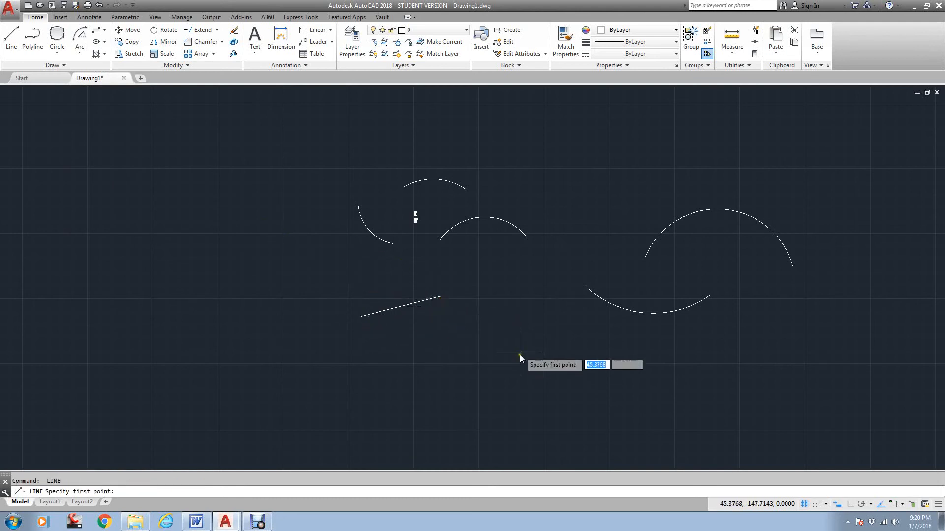
click(520, 349)
click(546, 407)
key(Escape)
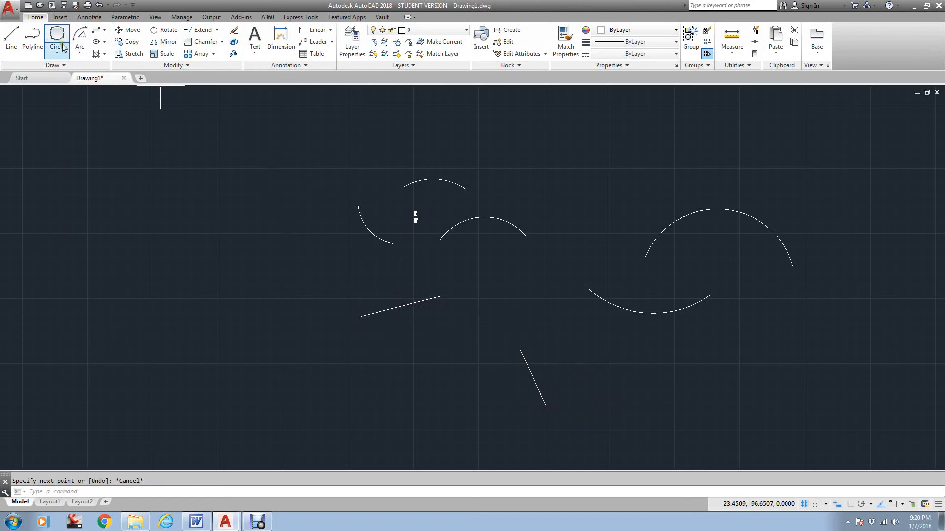
Draw a 3-Point arc bulging upward that joins the right end of the gentle line to the upper end of the steep line
click(79, 35)
click(79, 53)
click(91, 74)
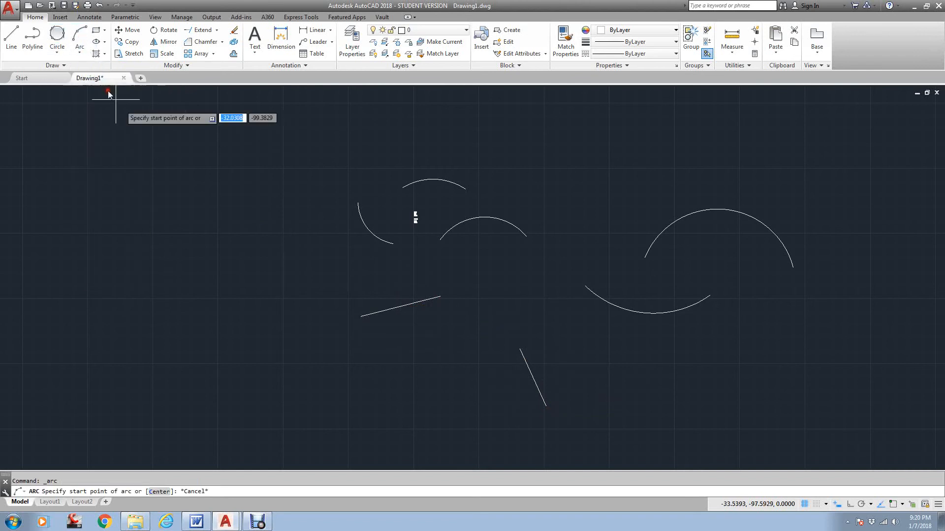
text(e)
key(Return)
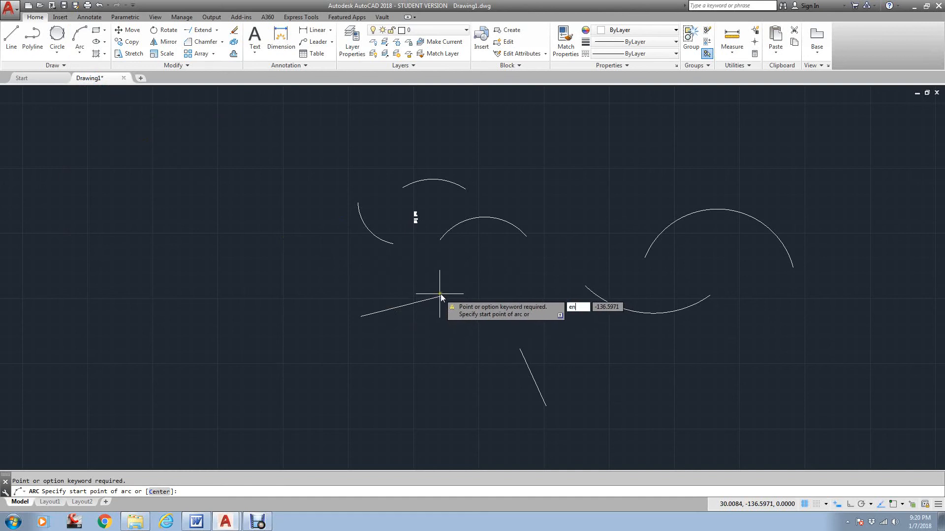
click(442, 295)
click(460, 302)
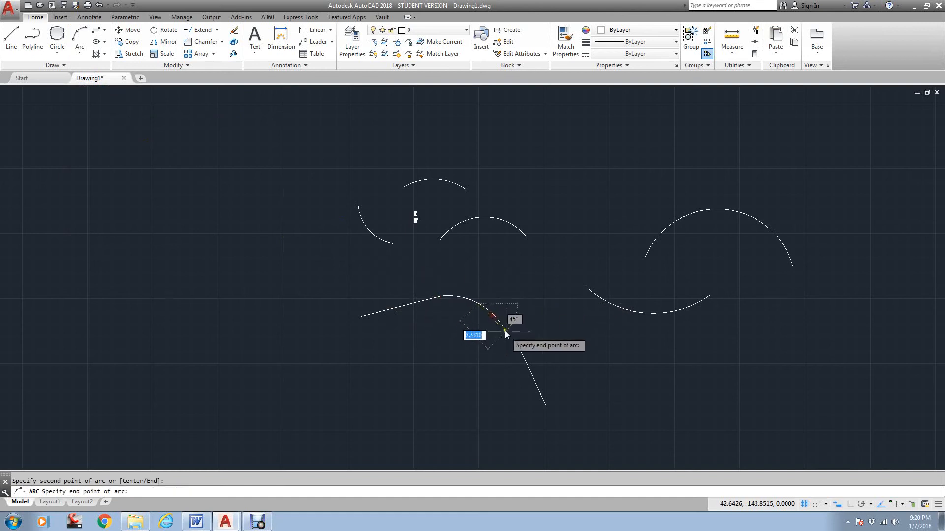
text(nd)
key(Return)
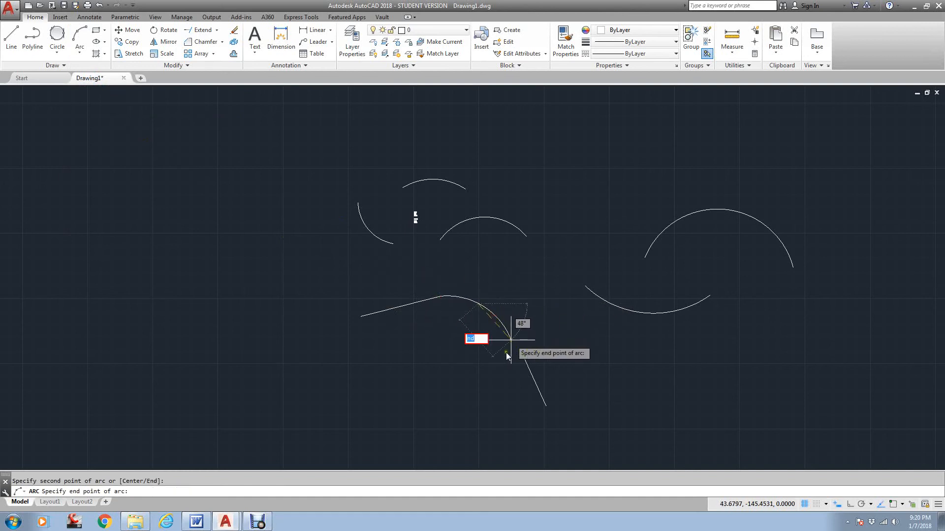
click(514, 346)
Inspect the connecting arc and how it meets the gently rising line
key(space)
scroll(443, 298, up, 4)
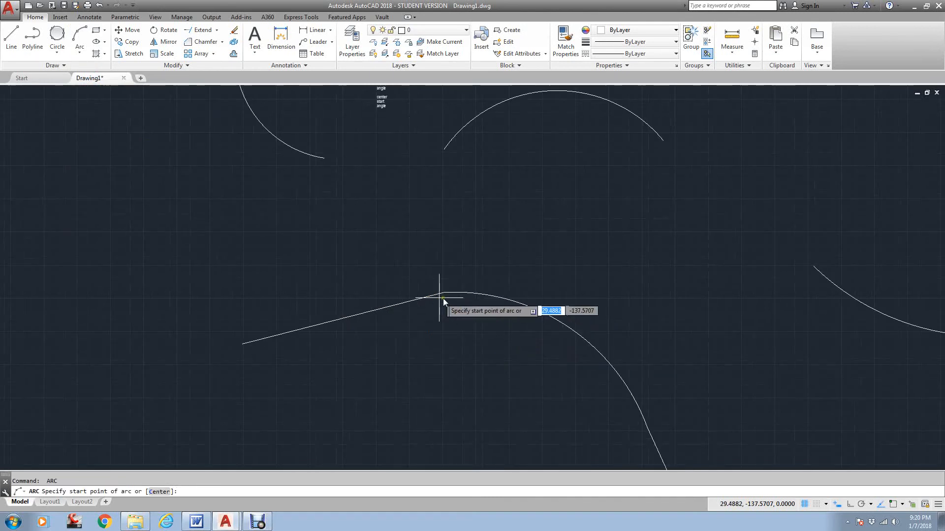
key(Escape)
click(459, 293)
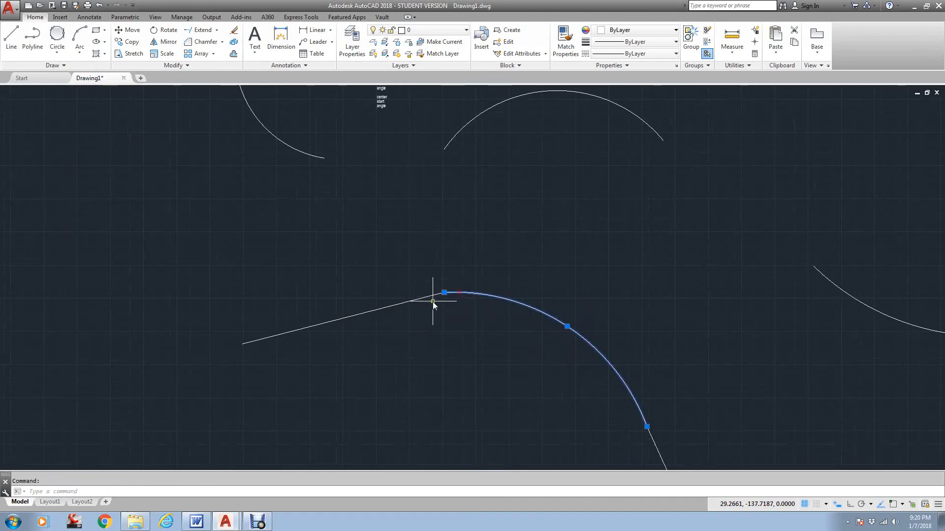
scroll(436, 298, up, 2)
scroll(454, 286, down, 7)
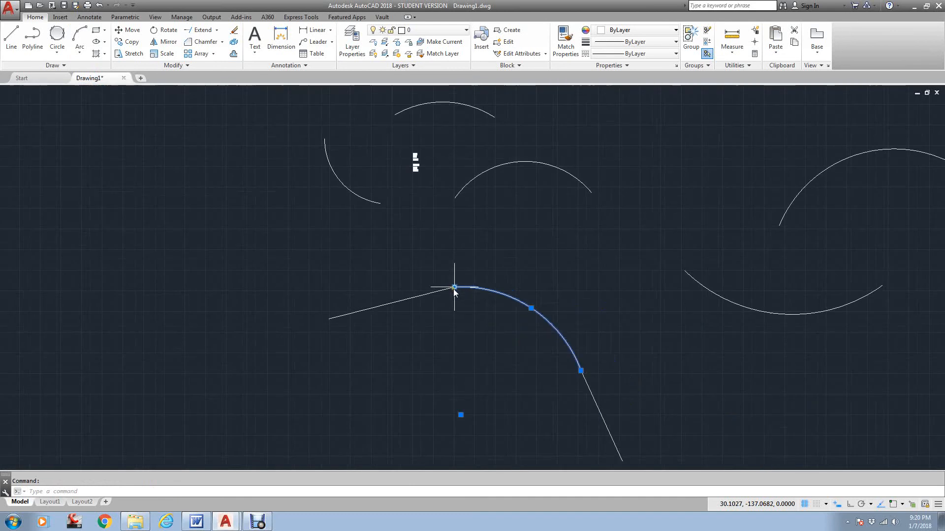
key(Escape)
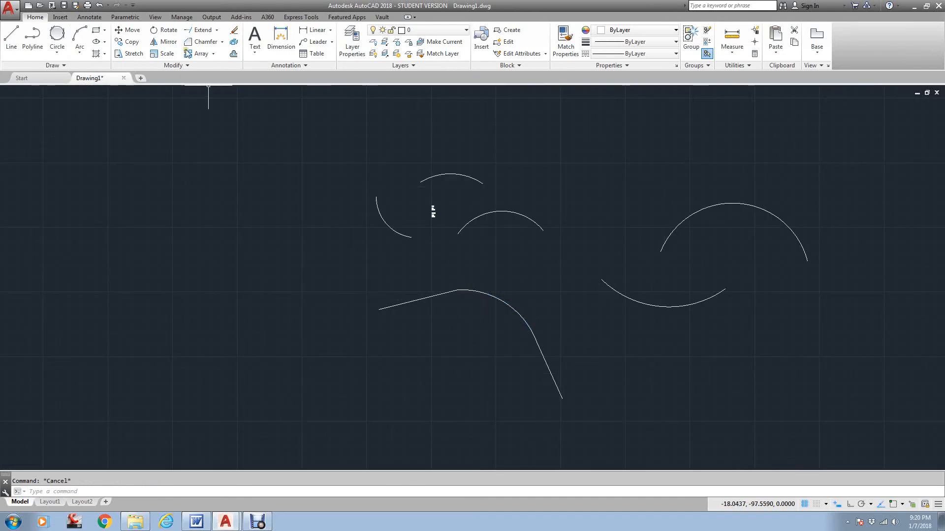
click(80, 49)
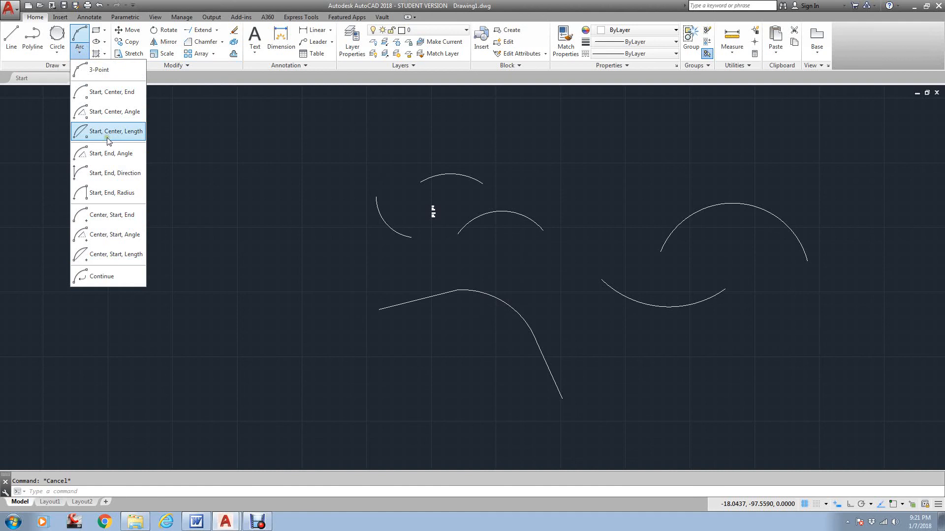
click(19, 94)
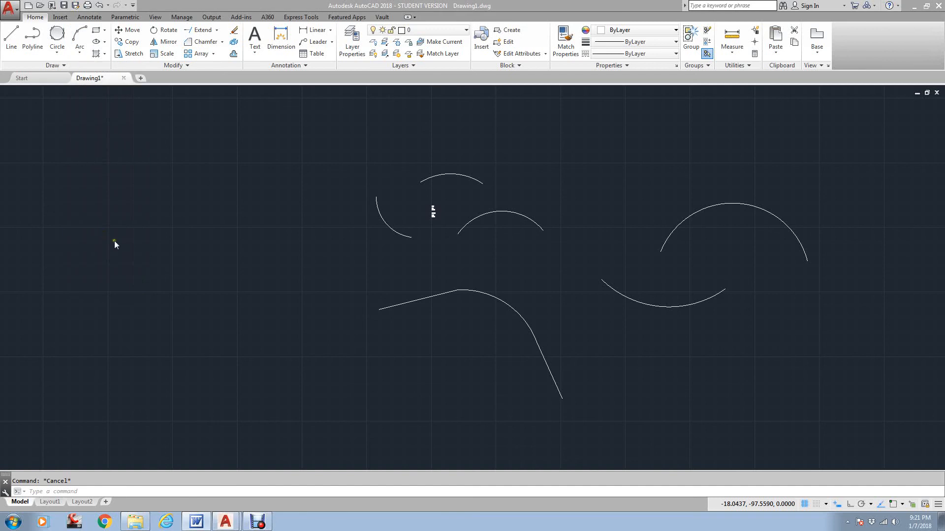